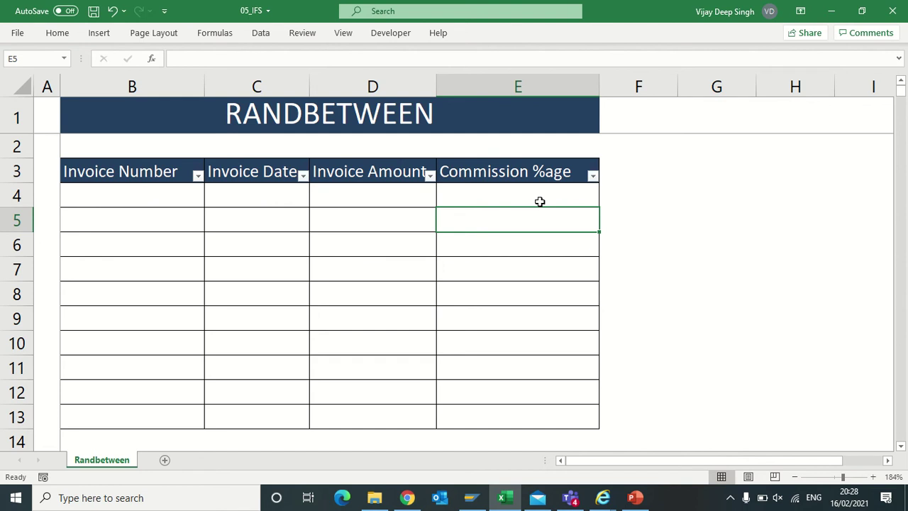
- Enter =RANDBETWEEN(1000,10000) in Invoice Number cell B4
drag(140, 196, 161, 383)
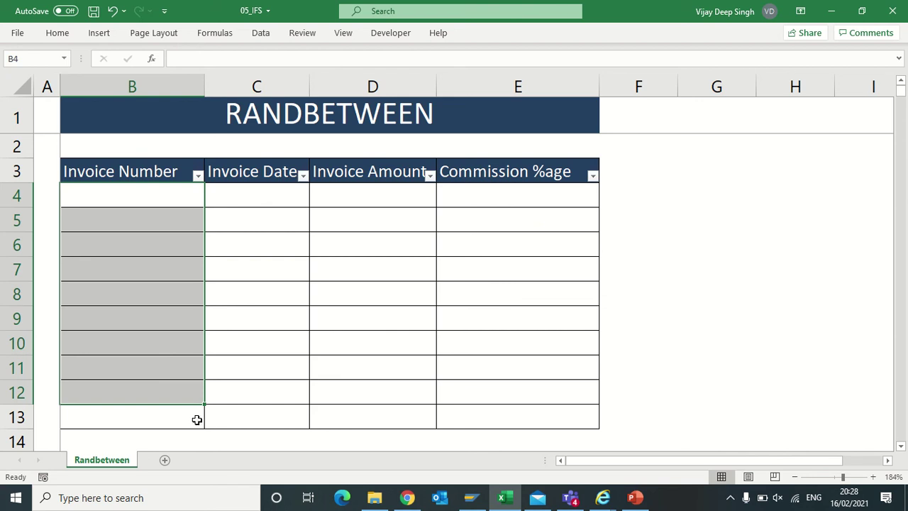
click(140, 198)
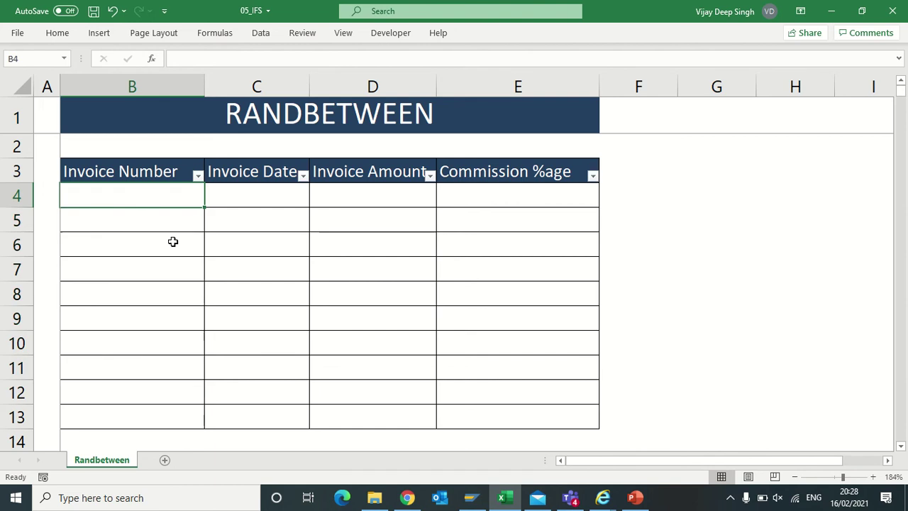
drag(142, 193, 142, 413)
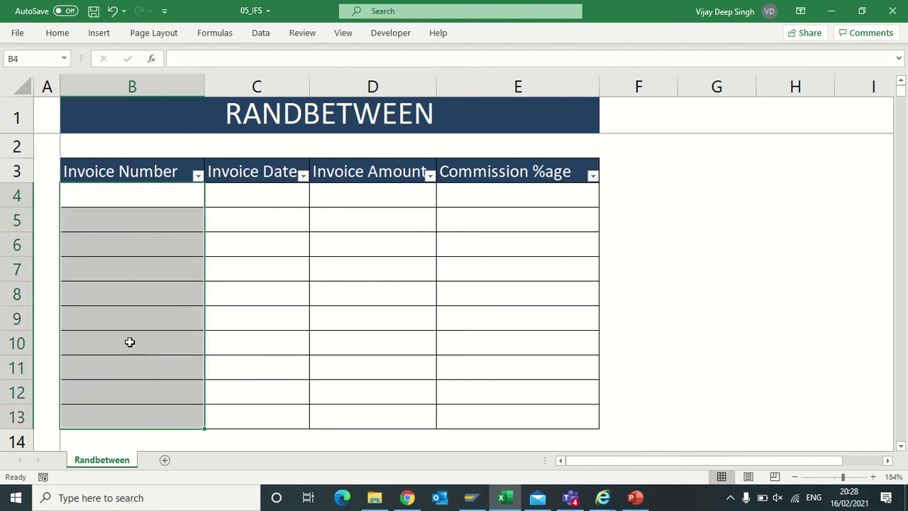
click(142, 195)
text(=)
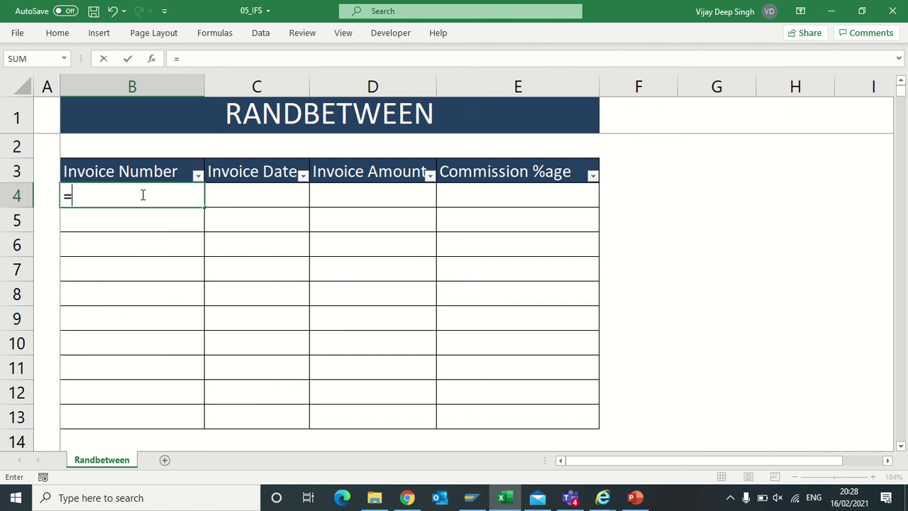
text(RANDB)
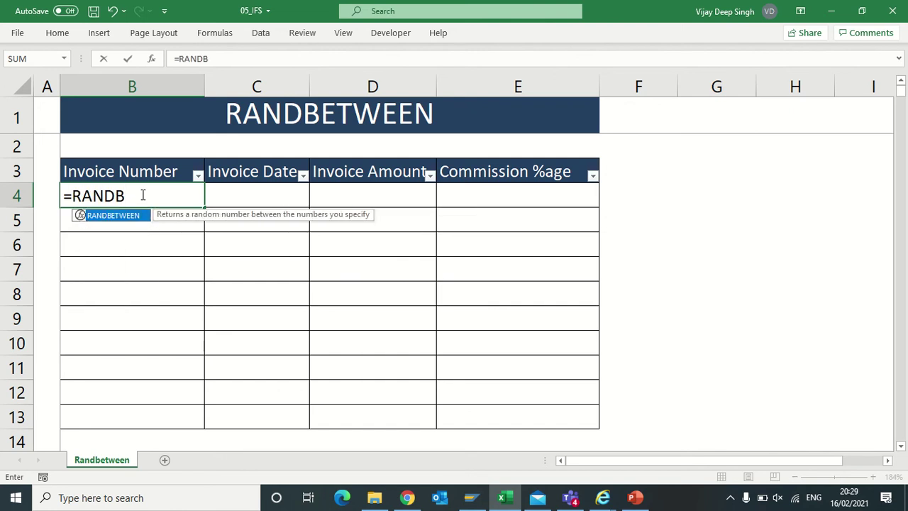
key(Tab)
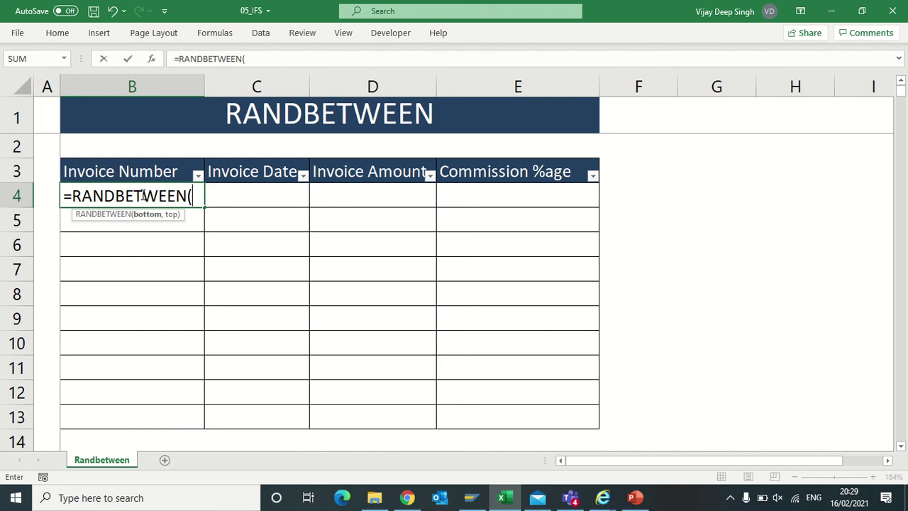
text(1000)
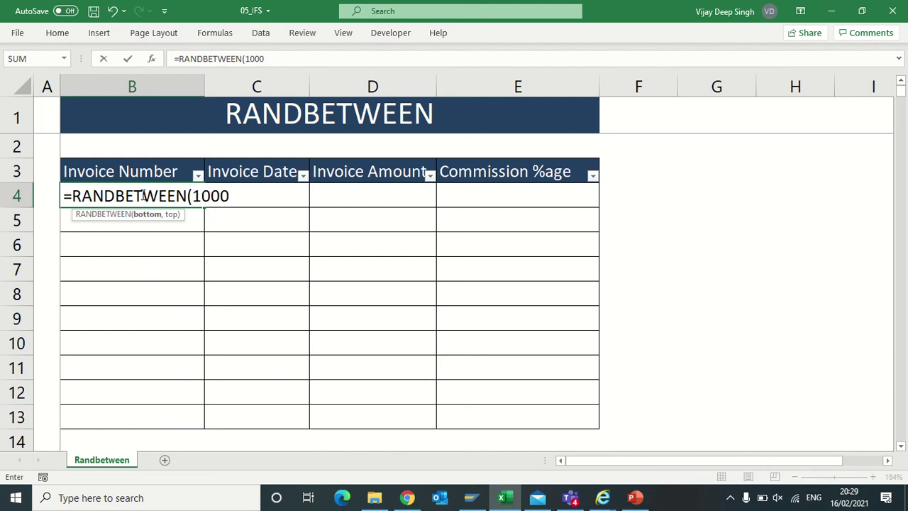
text(,10000))
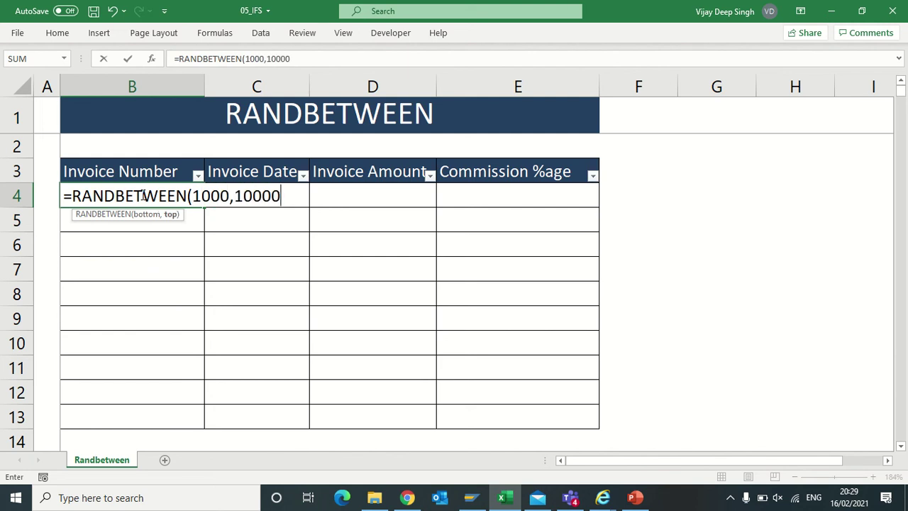
key(Return)
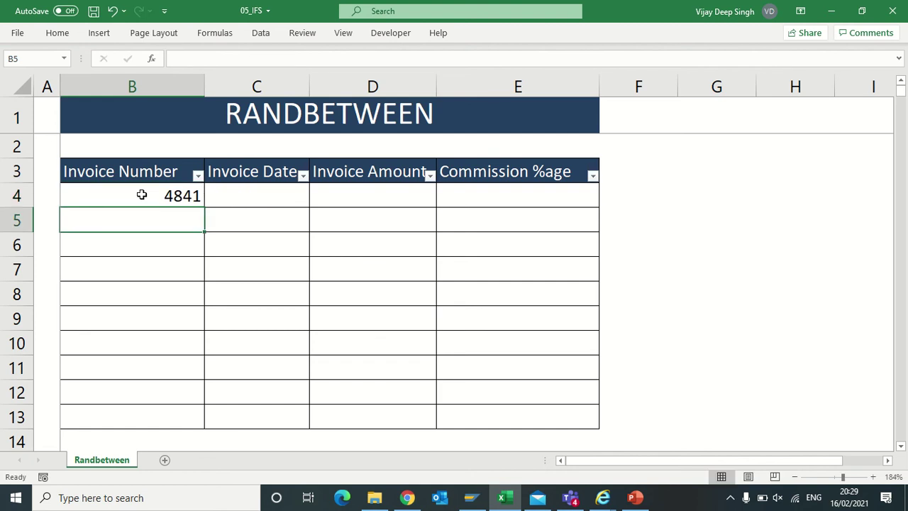
- Copy B4's random invoice number formula down through B5:B13
key(Up)
key(ctrl+c)
key(Down)
key(shift+Down)
key(shift+Down)
key(shift+Down)
key(shift+Down)
key(shift+Down)
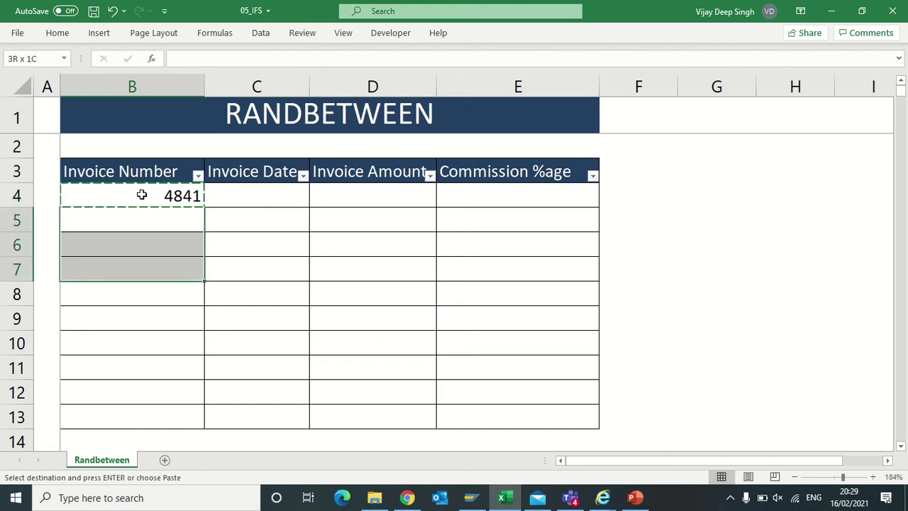
key(shift+Down)
key(shift+Down)
key(shift+Down)
key(ctrl+v)
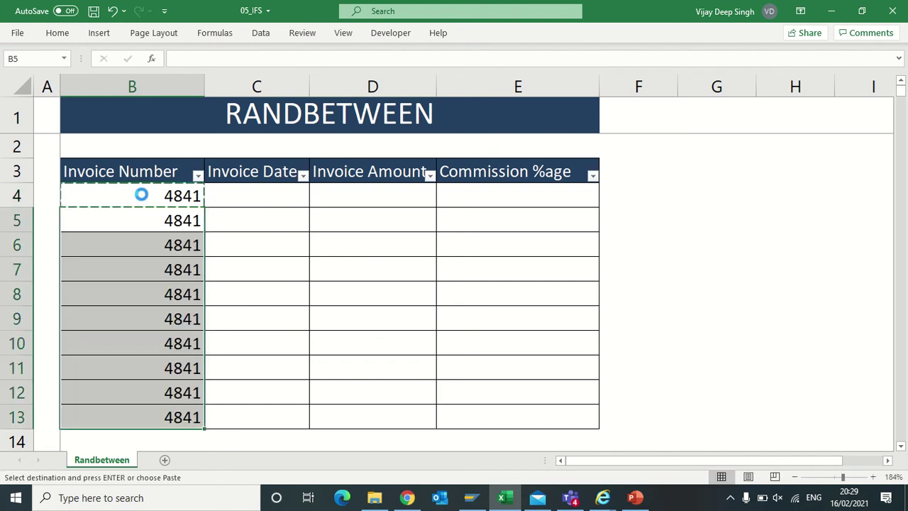
key(Up)
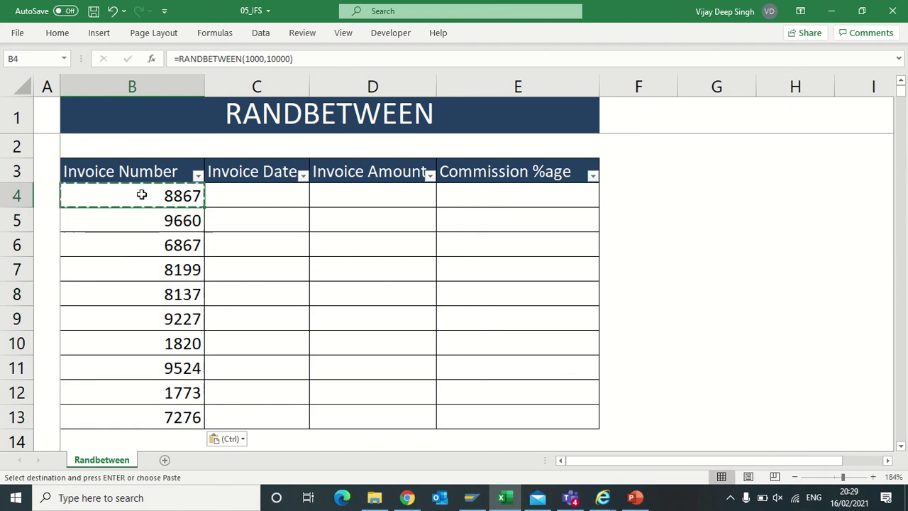
key(Down)
key(Down)
key(Down)
key(Down)
key(Down)
key(Down)
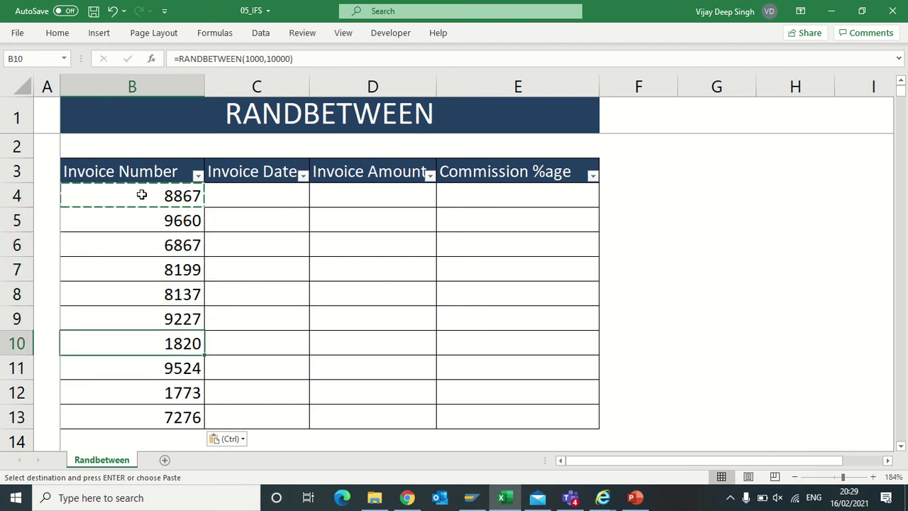
key(Up)
key(Up)
key(Up)
key(Up)
key(Up)
key(Up)
key(Up)
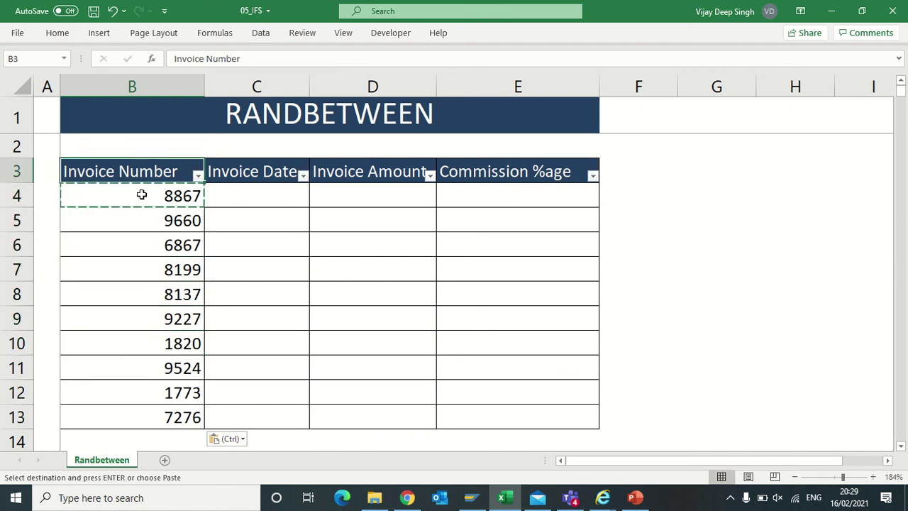
- Enter =RANDBETWEEN("01/01/2020","31/12/2021") in Invoice Date cell C4
key(Right)
key(Down)
text(=)
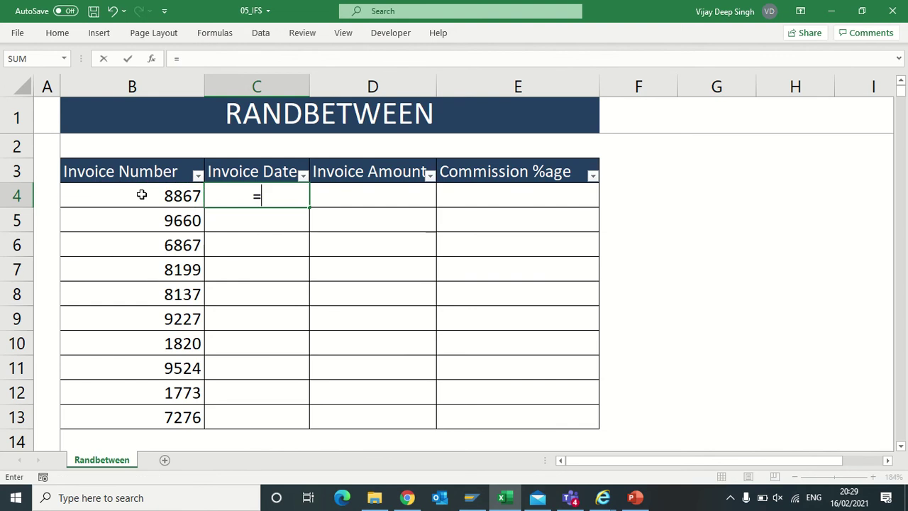
text(RAND)
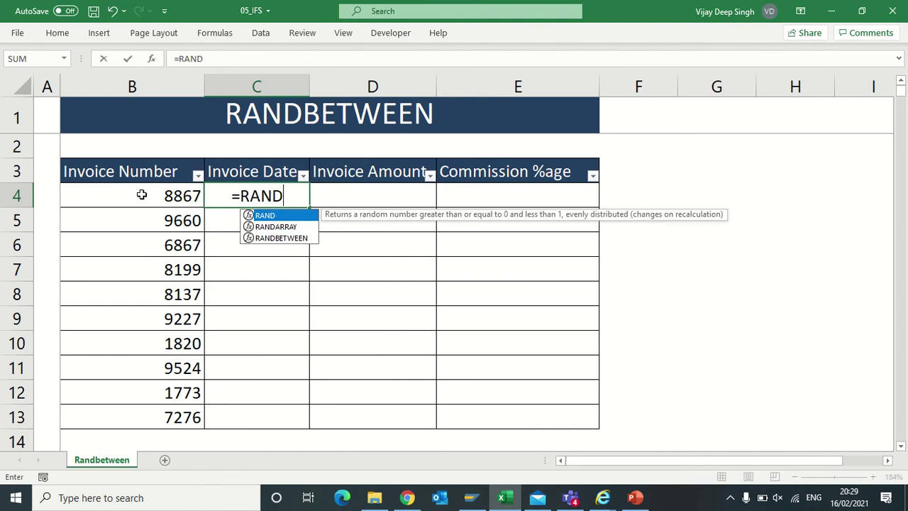
key(Down)
key(Down)
key(Tab)
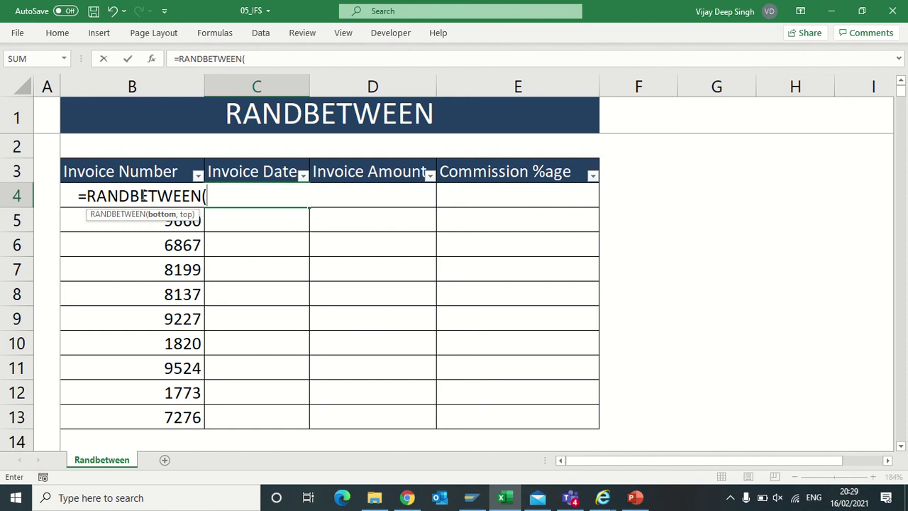
text("01/01/2020)
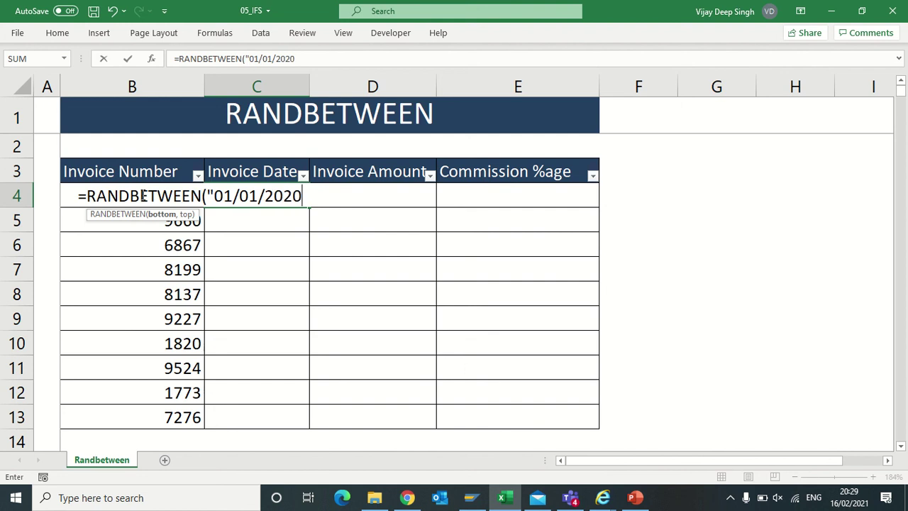
text(","31)
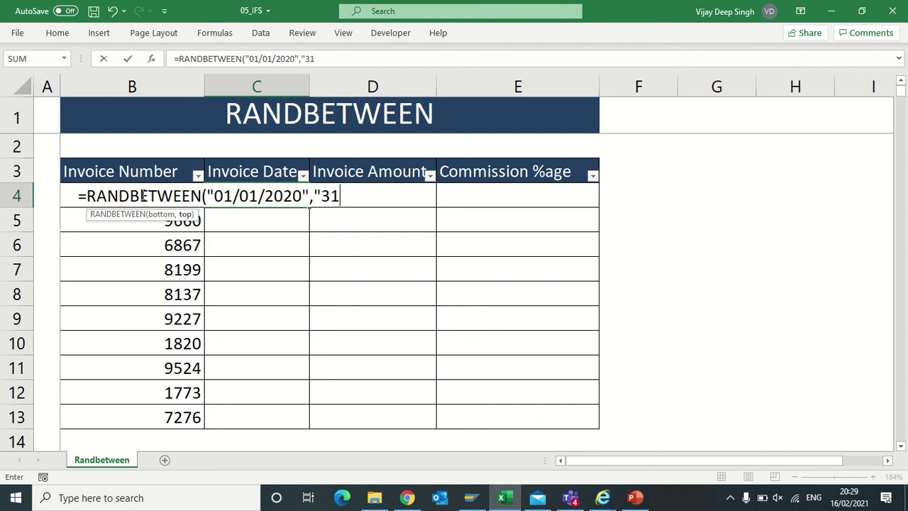
text(/12/2)
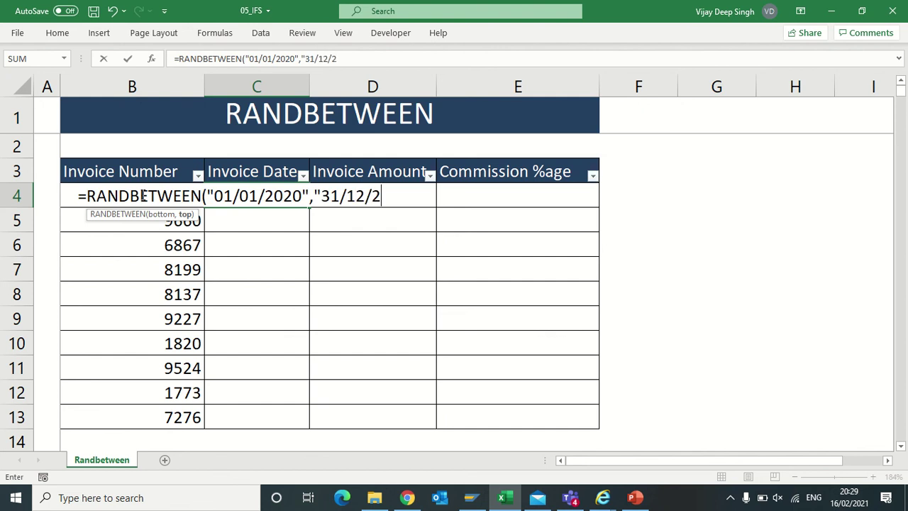
text(021"))
key(Return)
- Copy C4's random date formula down through C5:C13
key(Up)
key(ctrl+c)
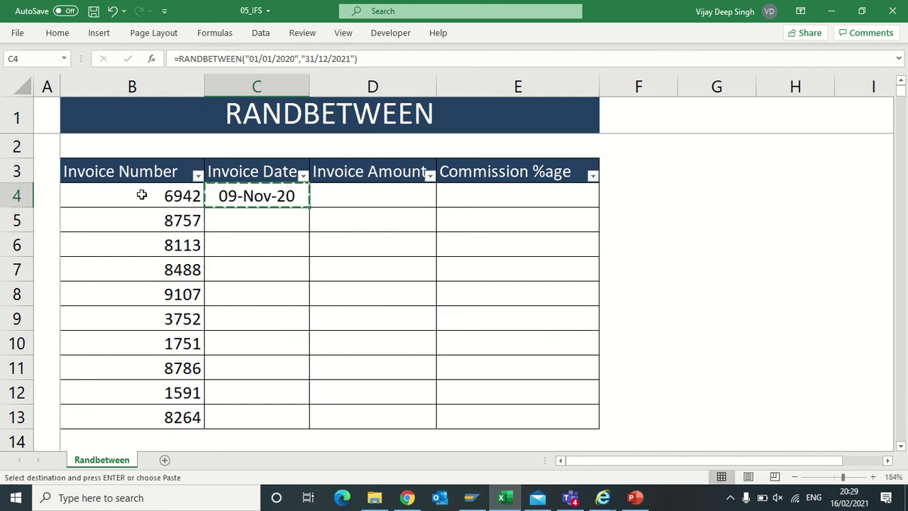
key(Down)
key(shift+Down)
key(shift+Down)
key(shift+Down)
key(shift+Down)
key(shift+Down)
key(shift+Down)
key(shift+Down)
key(shift+Down)
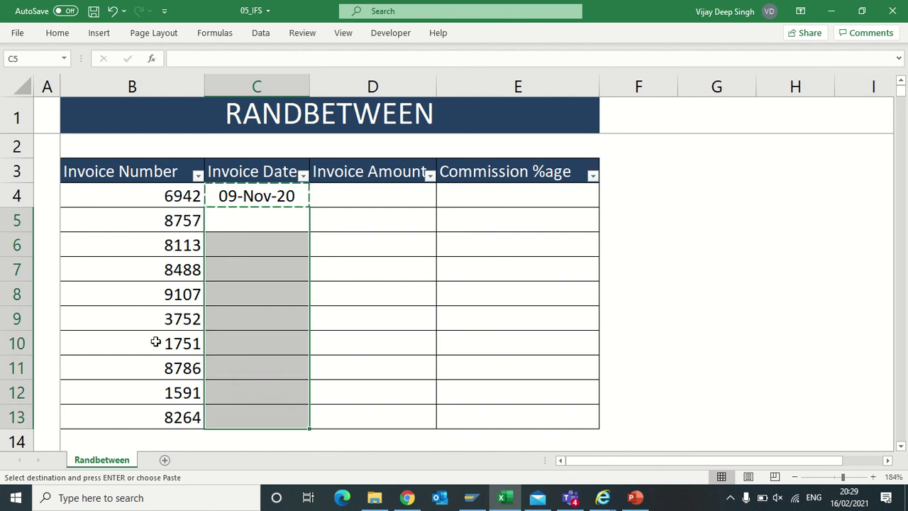
key(ctrl+v)
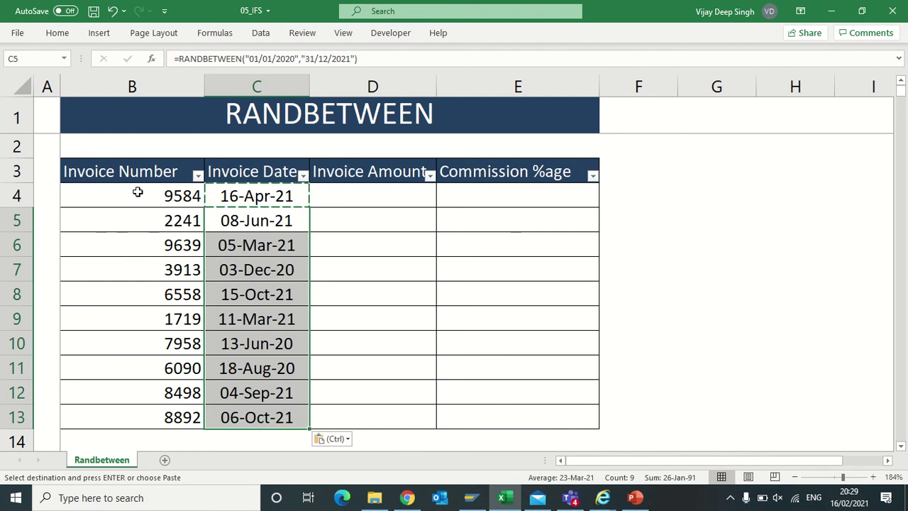
- Paste B4:C13 back over itself as values using Paste Special > Values
drag(138, 193, 276, 417)
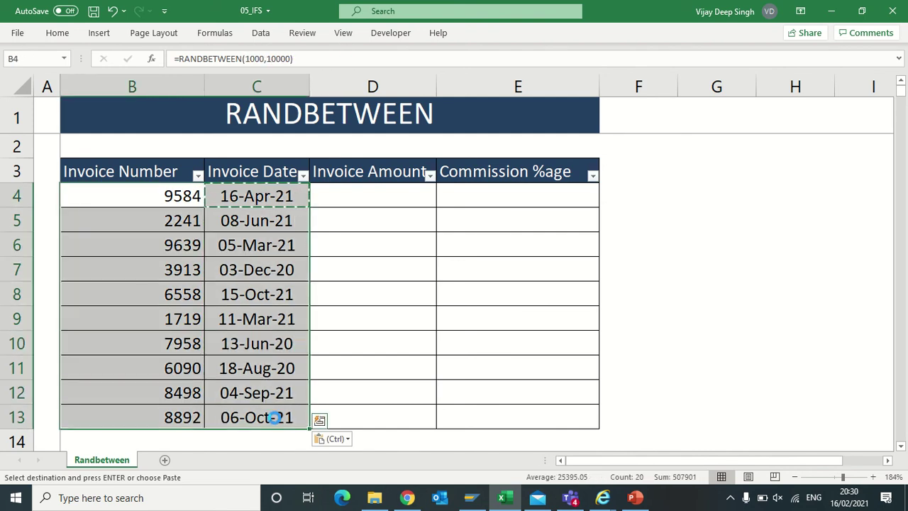
key(ctrl+c)
key(alt+e)
key(s)
key(v)
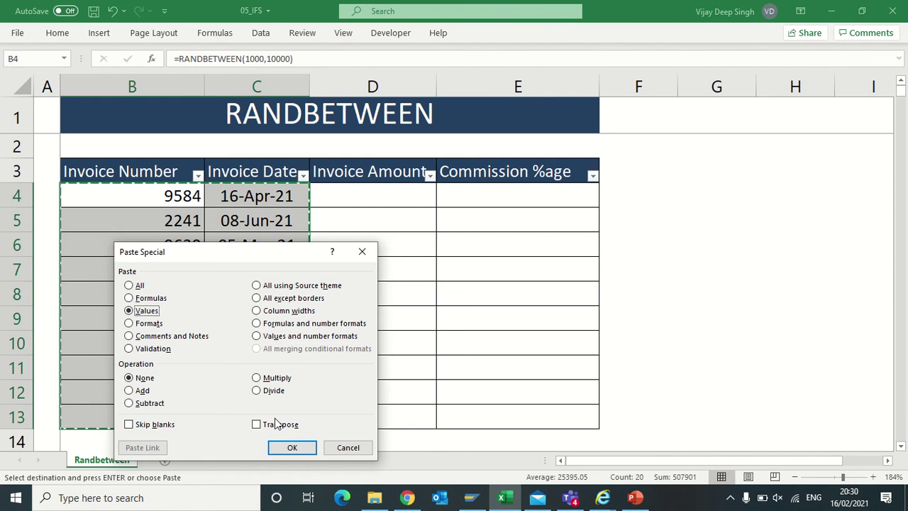
key(Return)
key(Escape)
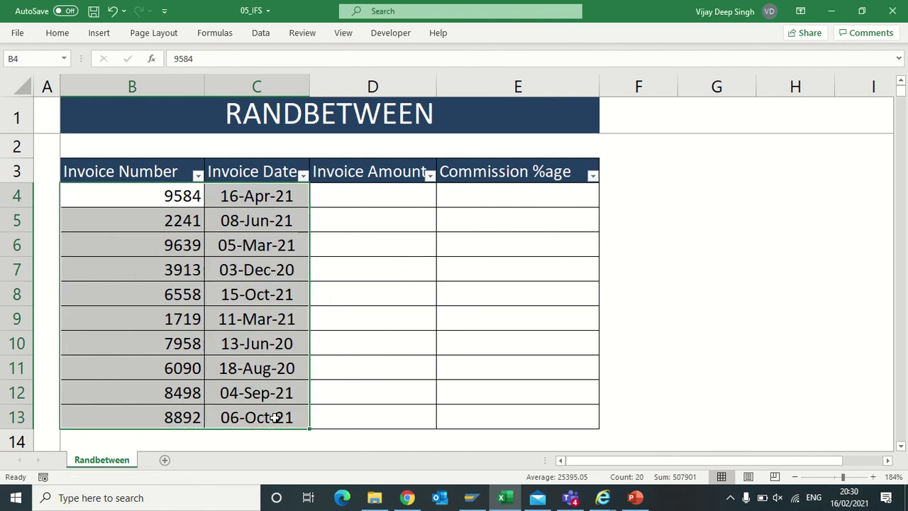
key(Down)
key(Right)
key(Right)
- Enter =RANDBETWEEN(100000,1000000) in Invoice Amount cell D4
key(Up)
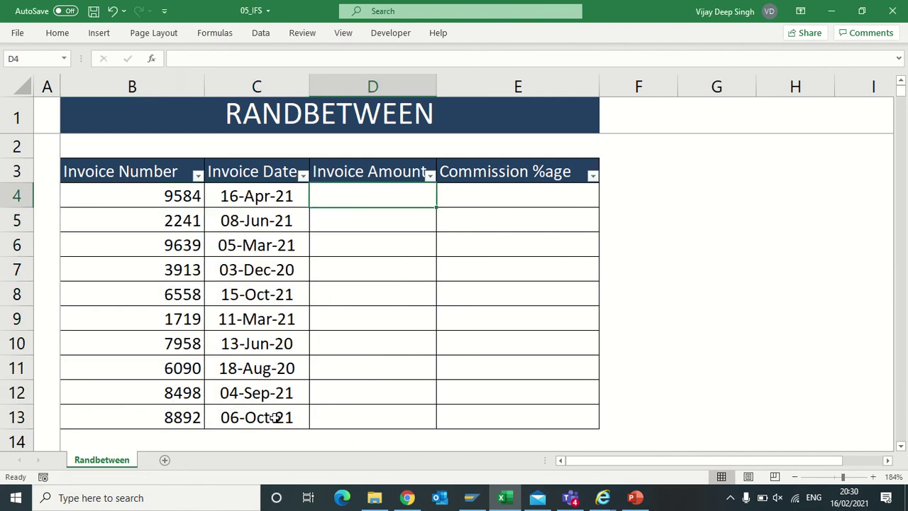
text(=RADN)
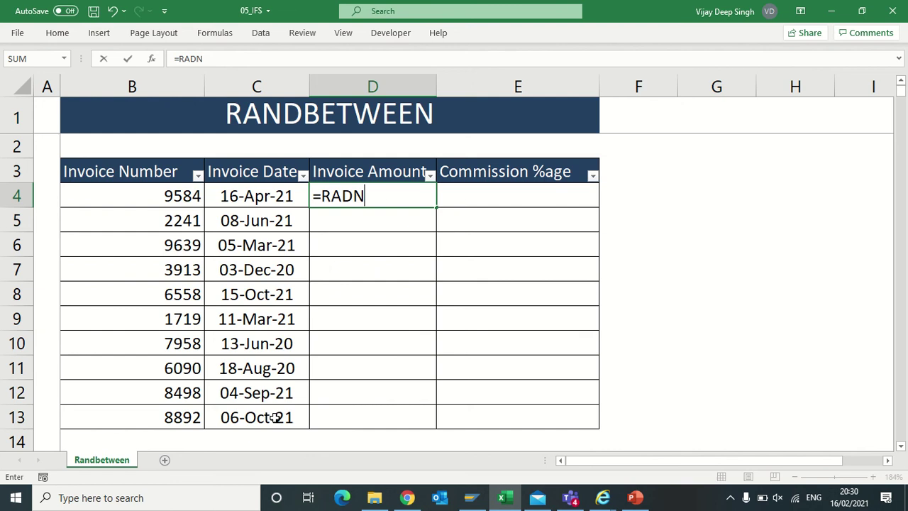
key(BackSpace)
key(BackSpace)
text(ND)
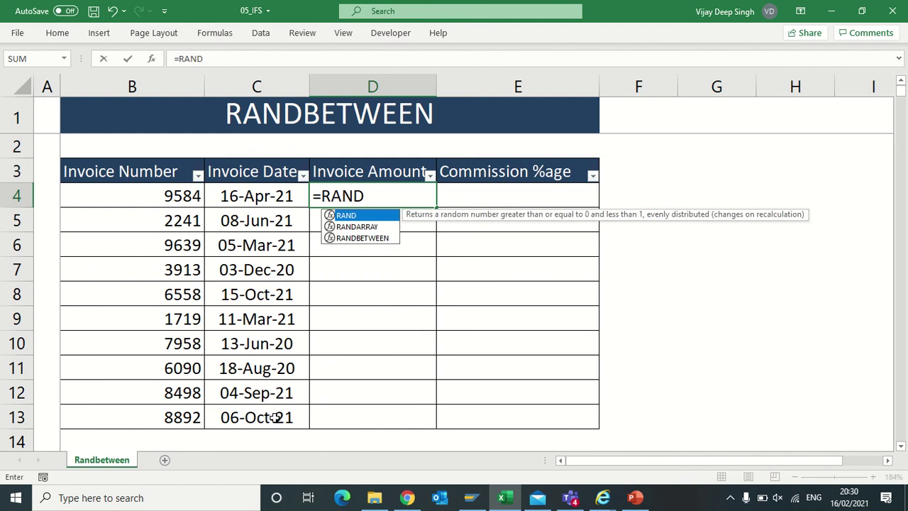
key(Down)
key(Down)
key(Tab)
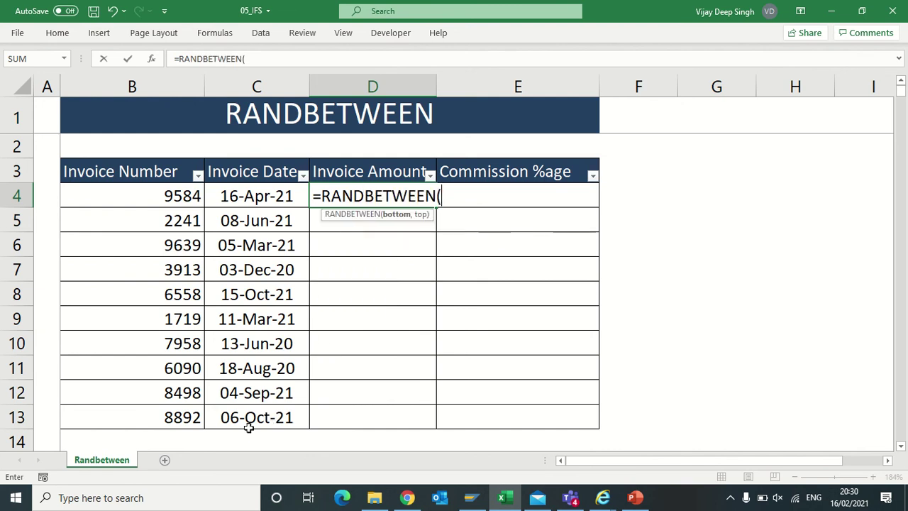
text(100000)
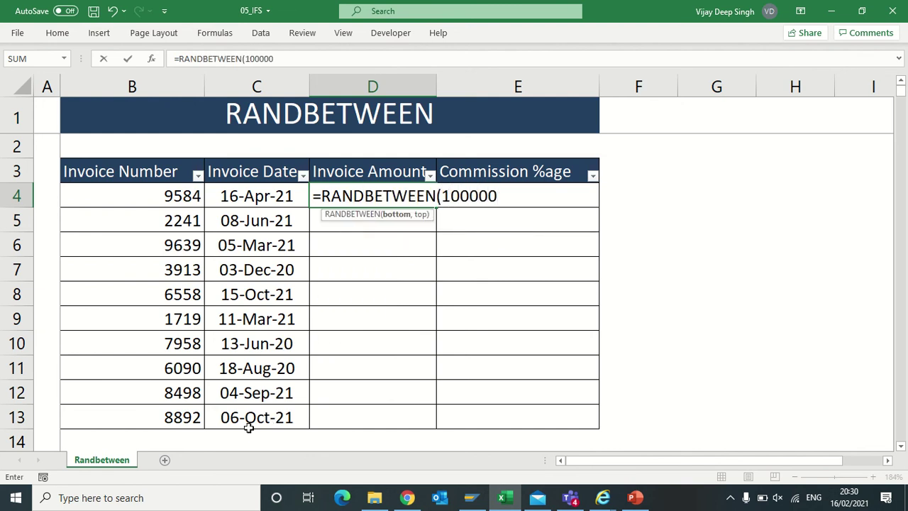
text(,1000000)
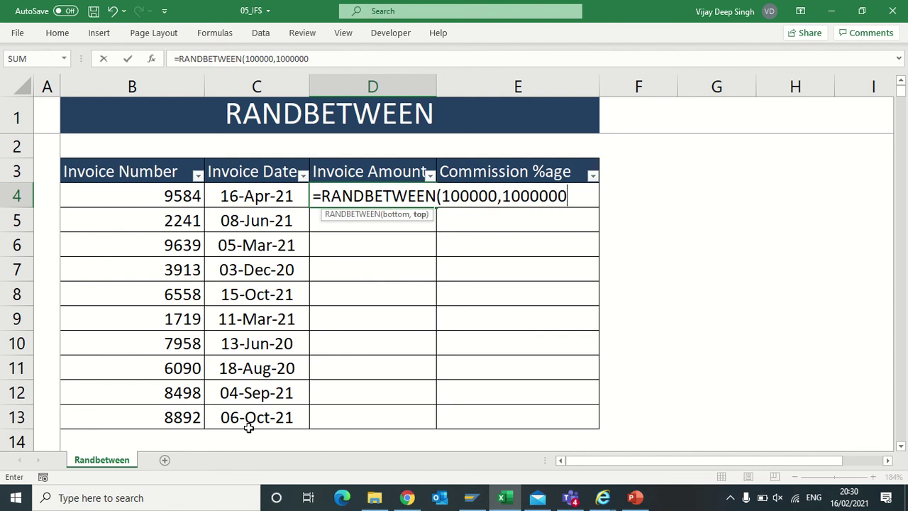
text())
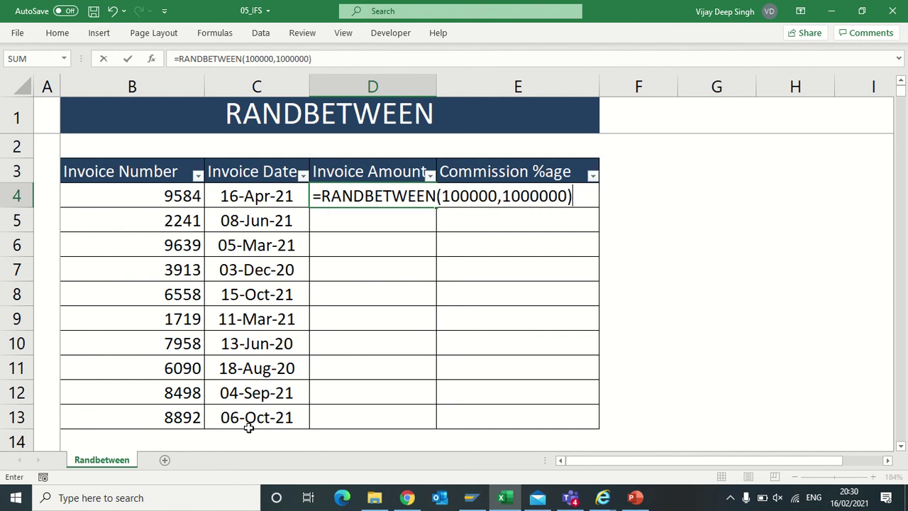
key(Return)
- Copy D4's formula and select D5:D13 to receive it
key(Up)
key(ctrl+c)
key(Down)
key(shift+Down)
key(shift+Down)
key(shift+Down)
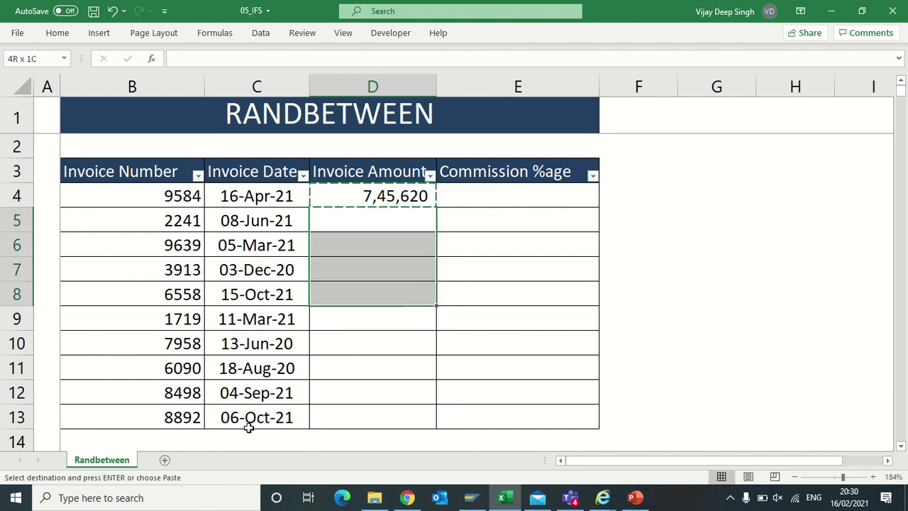
key(shift+Down)
key(shift+Down)
key(shift+Down)
key(shift+Down)
key(shift+Down)
- Paste the random amount formula into D5:D13
key(ctrl+v)
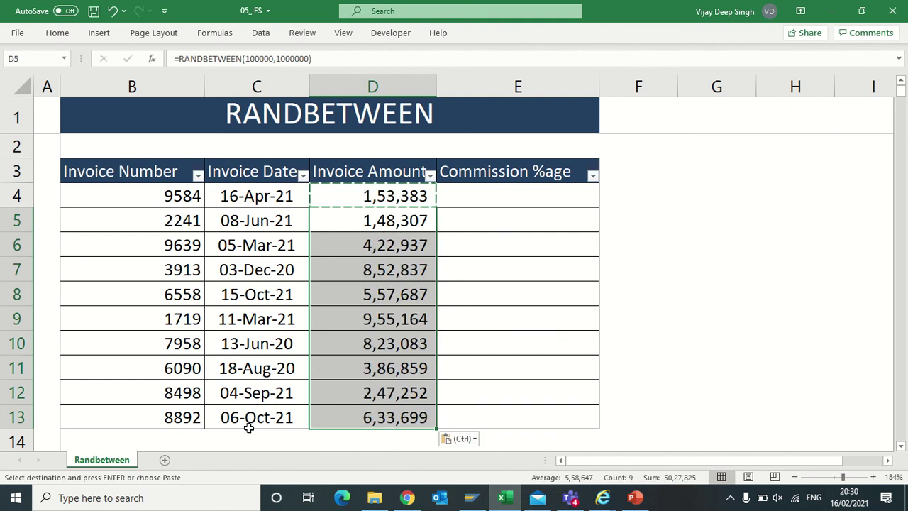
key(Up)
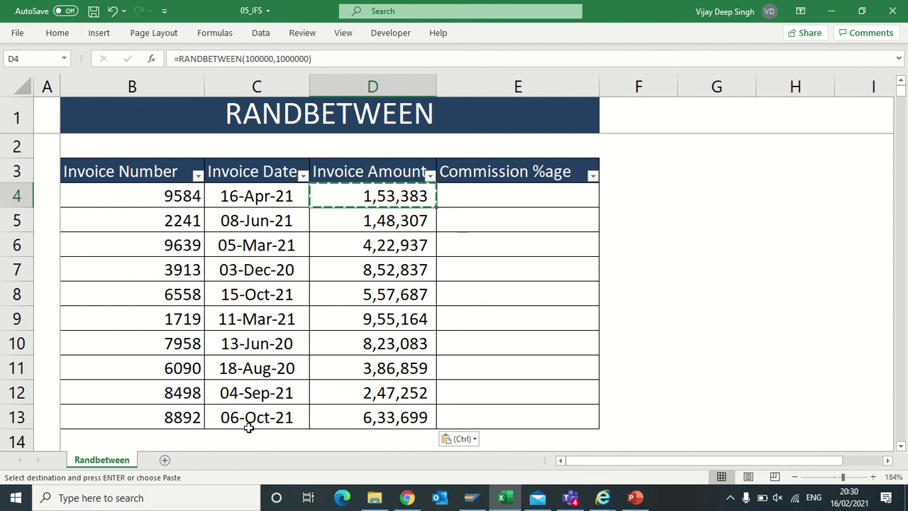
scroll(341, 307, down, 1)
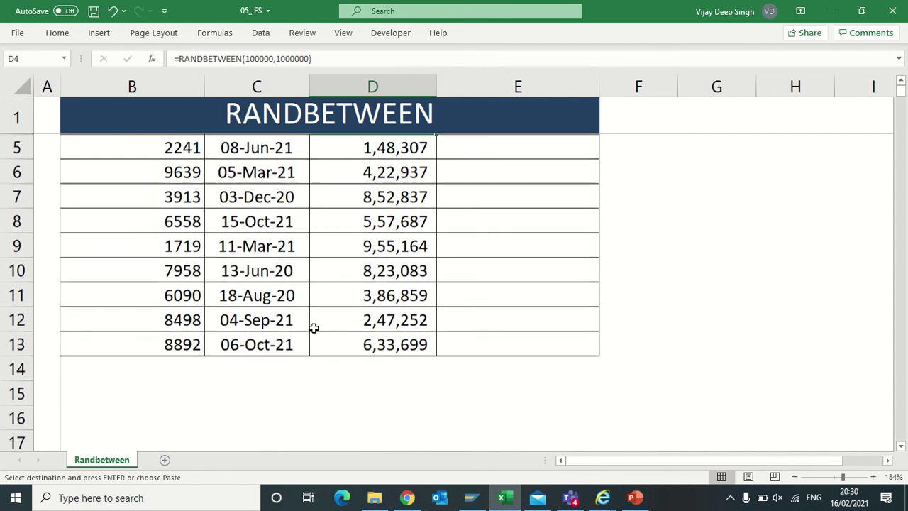
scroll(391, 387, up, 1)
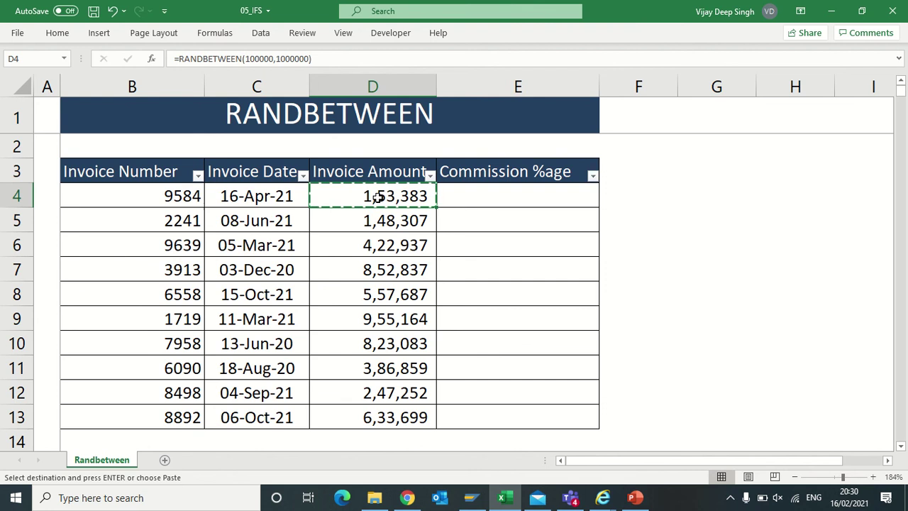
- Paste D4:D13 back over itself as values using Paste Special > Values
drag(378, 198, 382, 415)
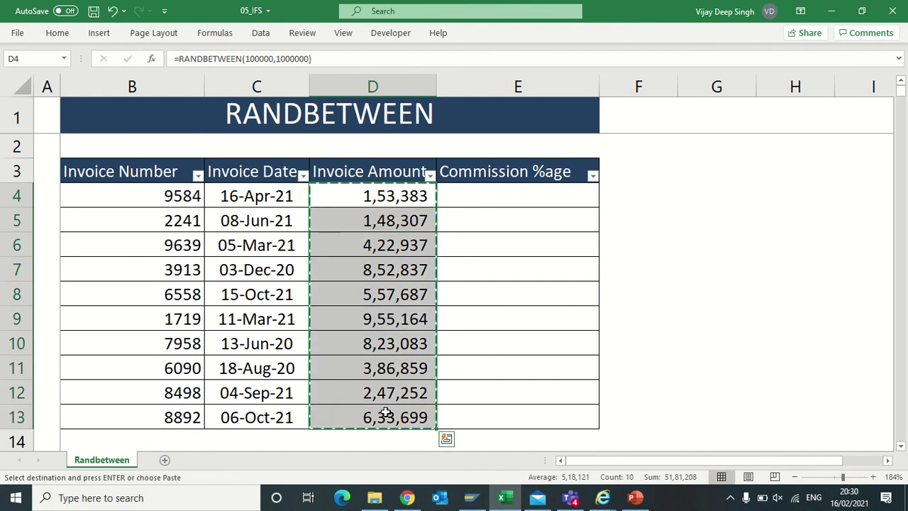
key(alt)
key(e)
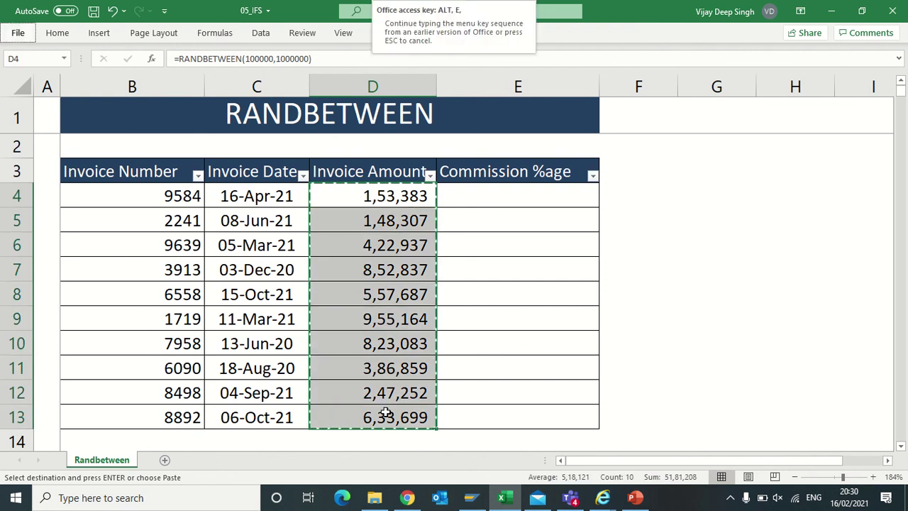
key(s)
key(v)
key(Return)
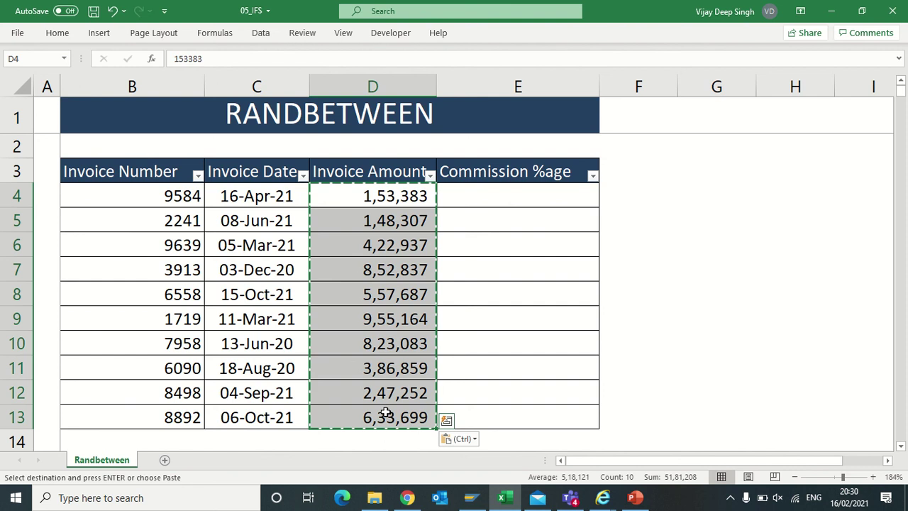
key(Escape)
key(Right)
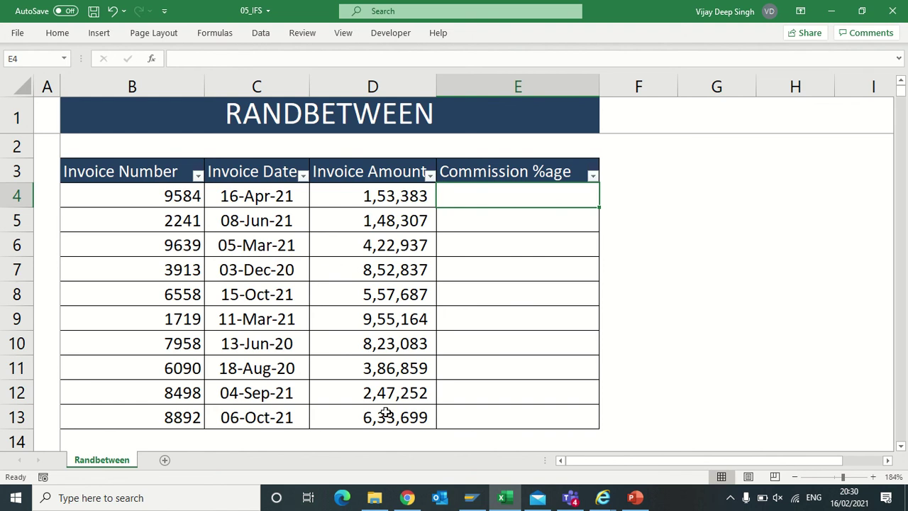
- Enter =RANDBETWEEN(0.01,0.99) in Commission %age cell E4
text(=RAND)
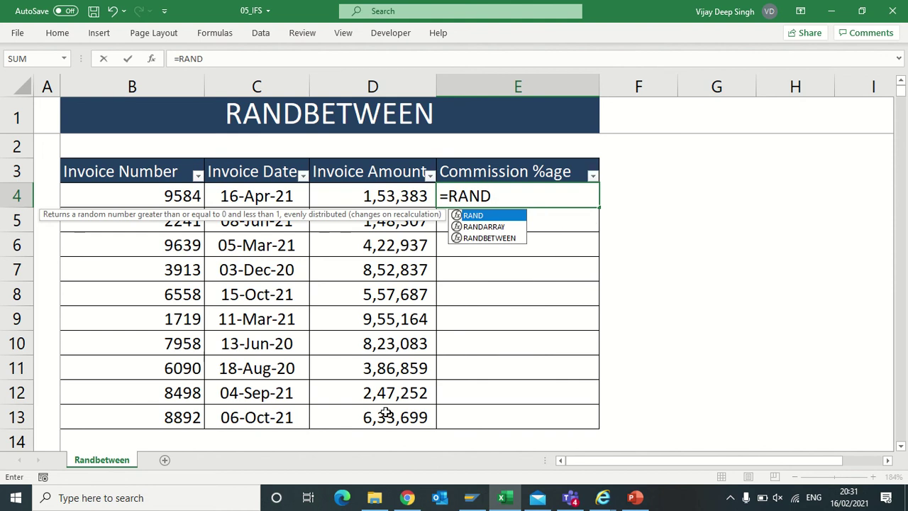
key(Down)
key(Down)
key(Tab)
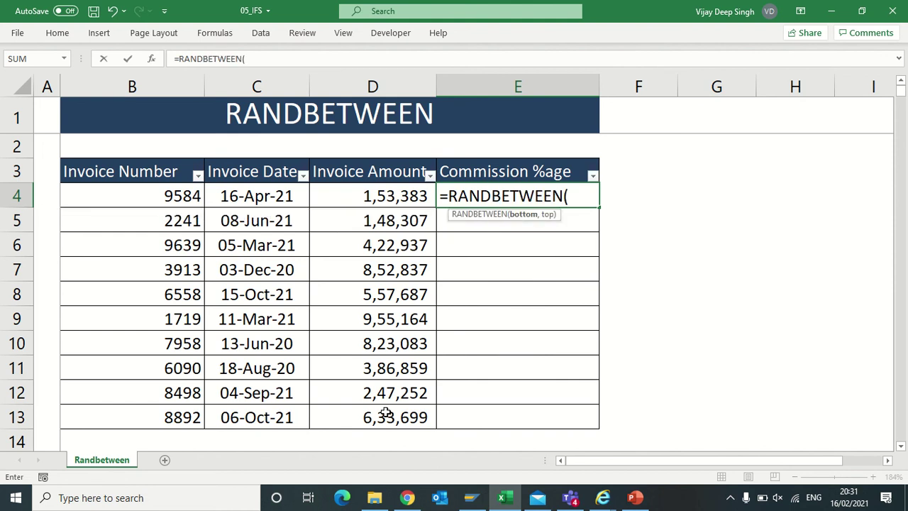
text(0.01,)
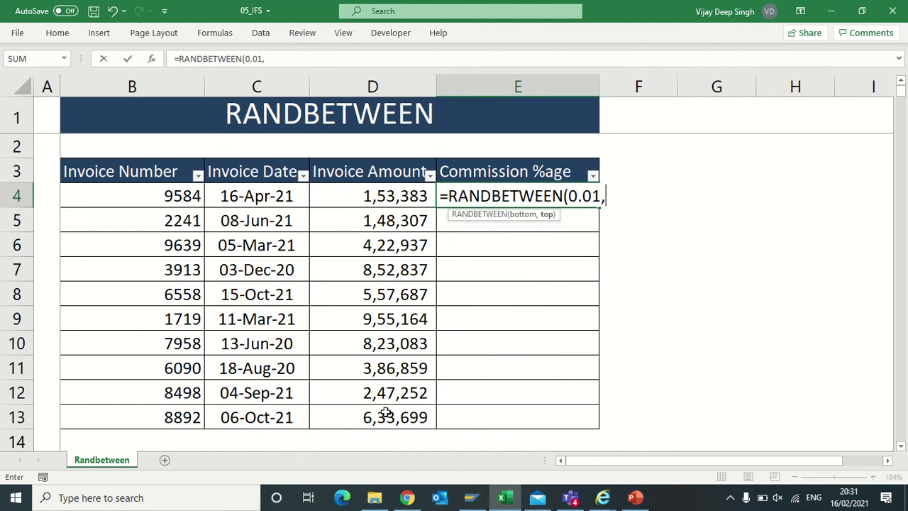
text(0.99))
key(Return)
key(Up)
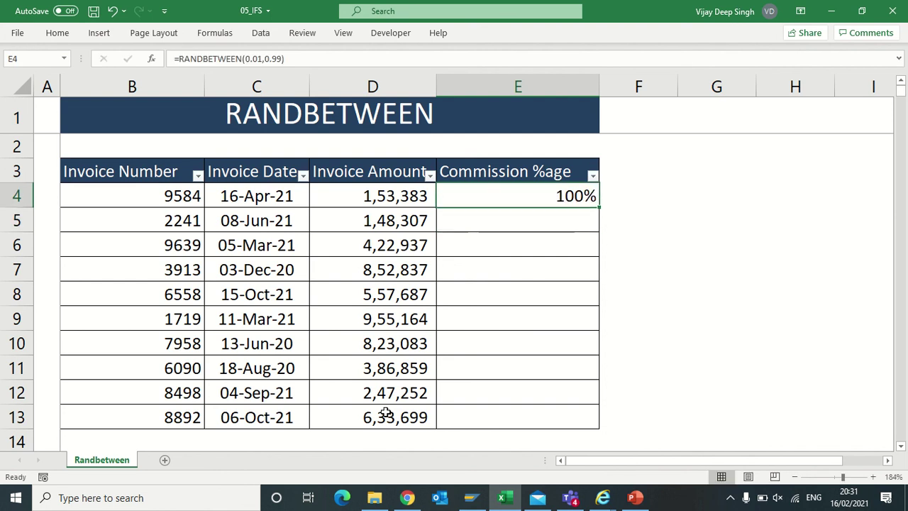
- Copy D4's number format to E4 with Format Painter and add two decimal places
click(363, 205)
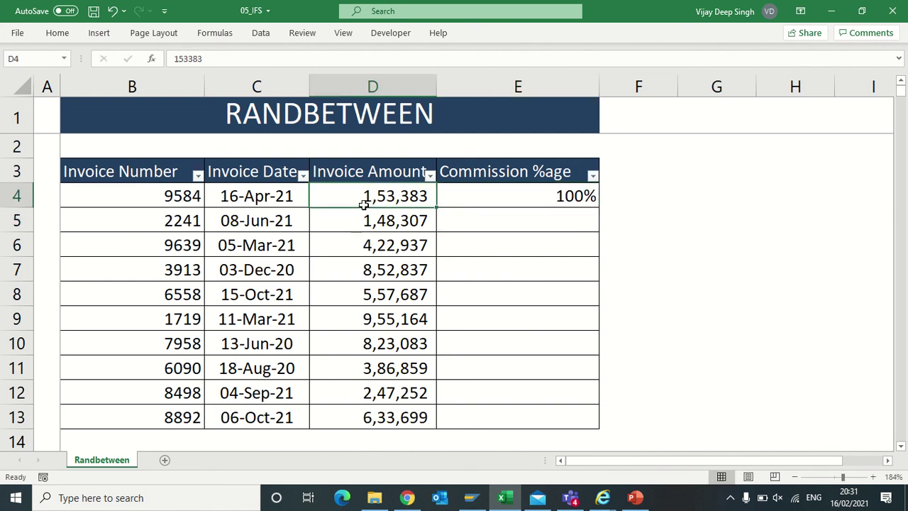
click(58, 33)
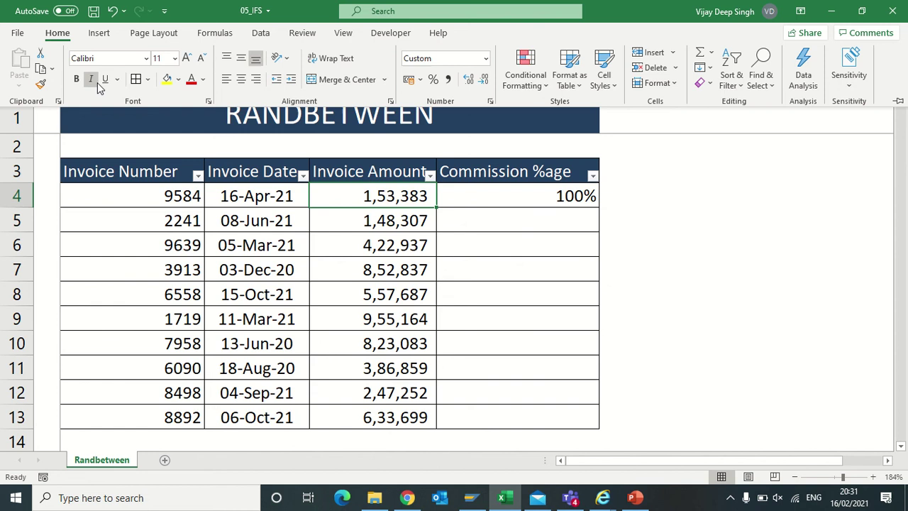
click(43, 84)
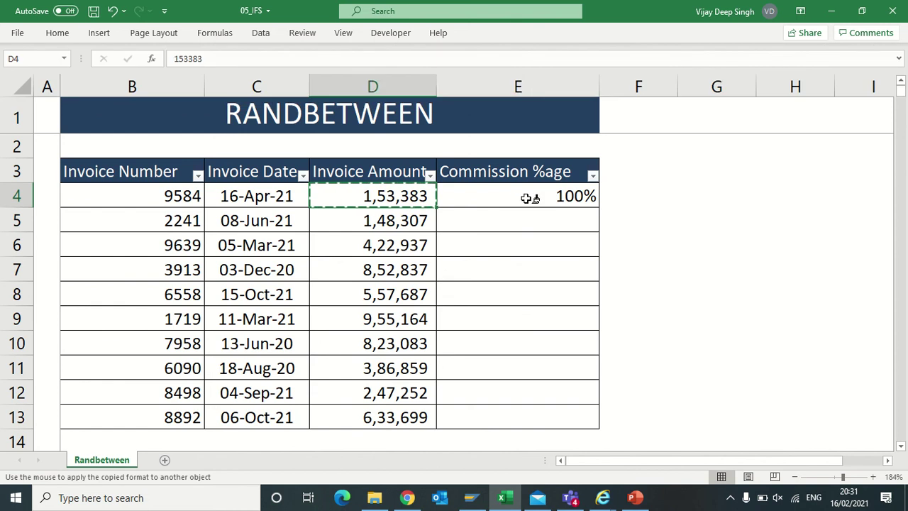
click(525, 202)
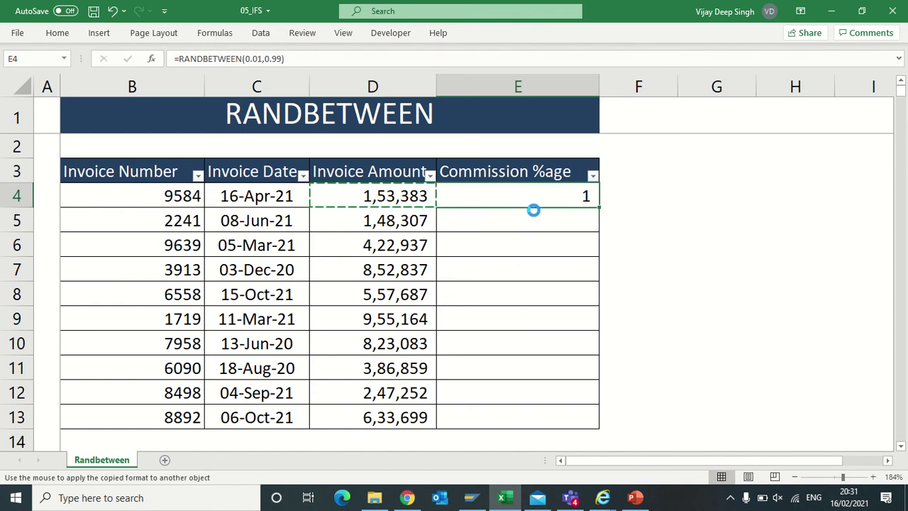
click(56, 33)
click(468, 79)
click(469, 79)
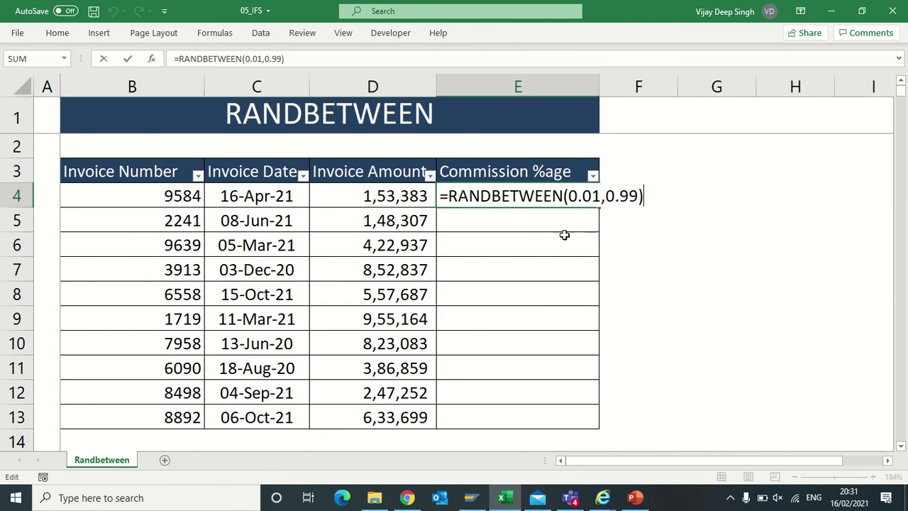
- Change E4's formula to =RANDBETWEEN(5,15)/100, giving a commission of 0.06
key(ctrl+Return)
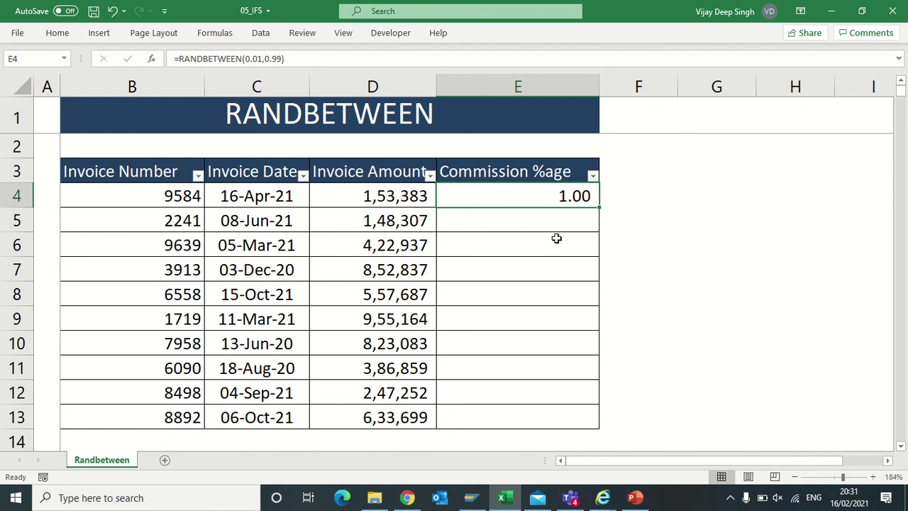
key(F2)
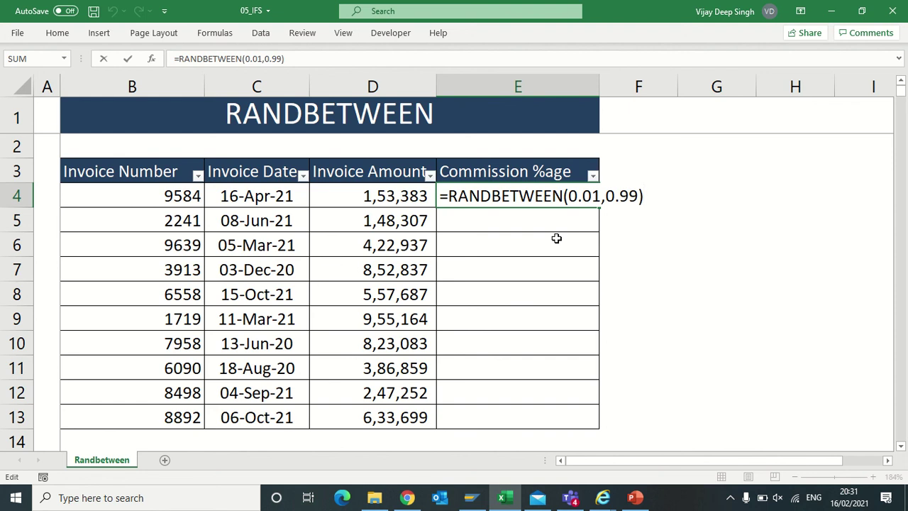
key(Left)
key(Left)
key(Left)
key(Left)
key(Left)
key(Left)
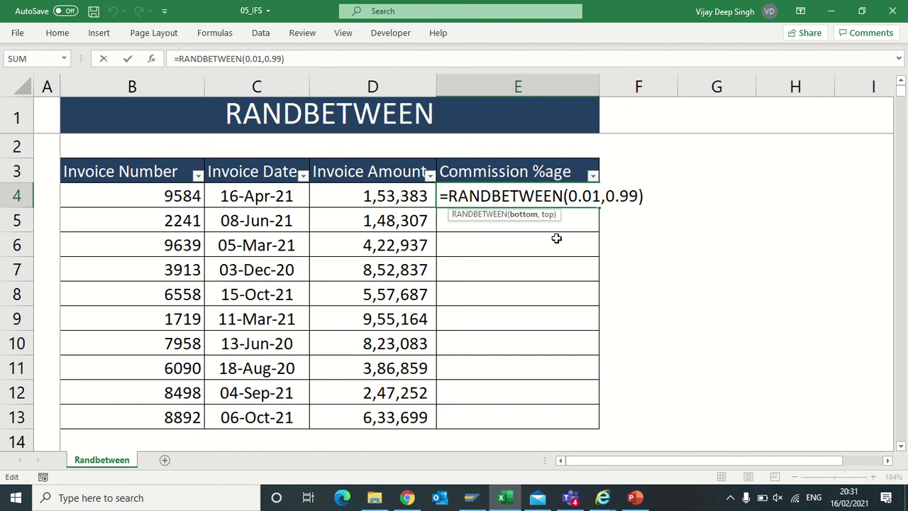
key(BackSpace)
key(BackSpace)
key(BackSpace)
key(BackSpace)
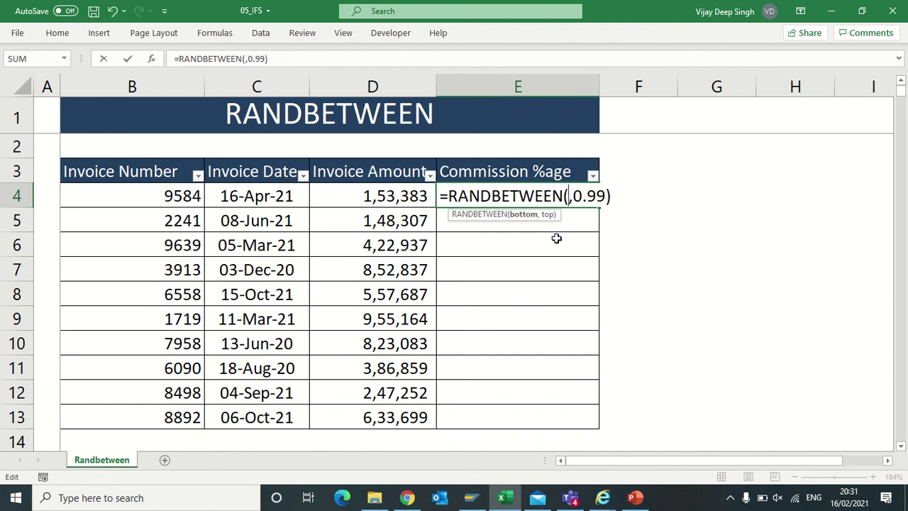
text(5)
key(Right)
key(Right)
key(Right)
key(Right)
key(Right)
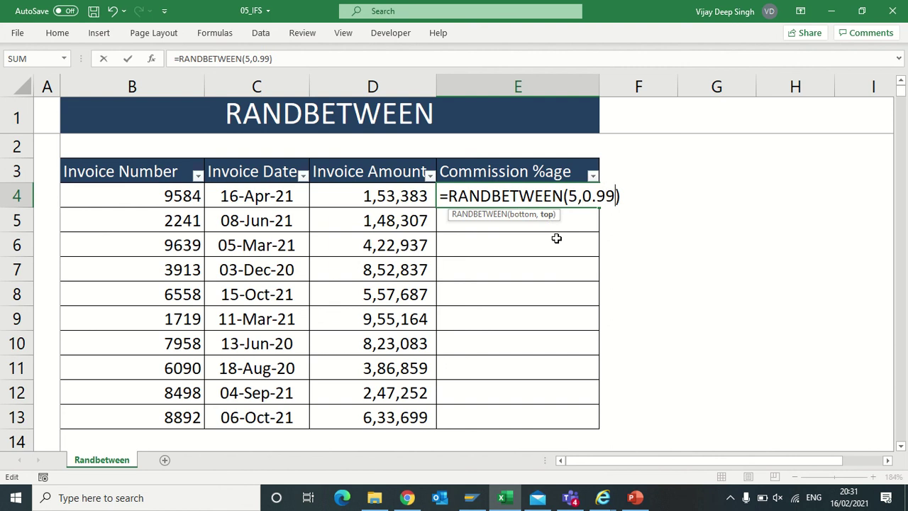
key(BackSpace)
key(BackSpace)
key(BackSpace)
key(BackSpace)
text(15)
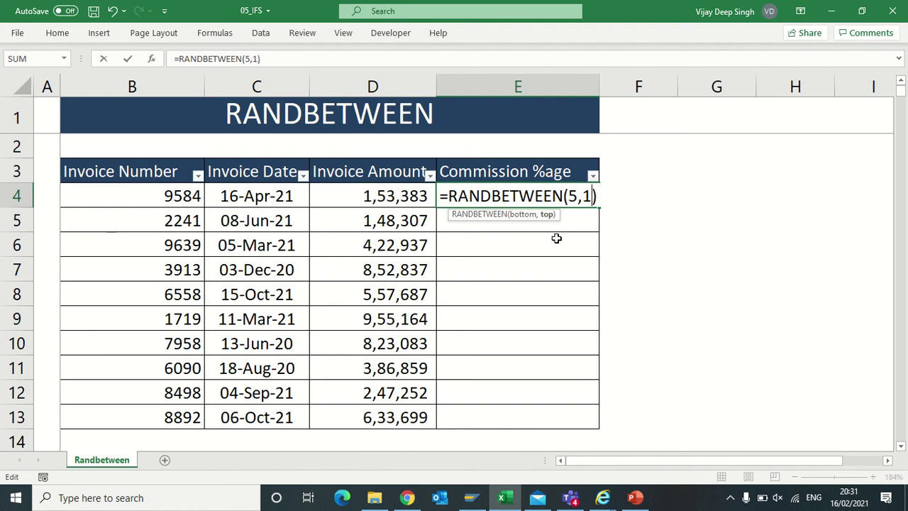
click(282, 58)
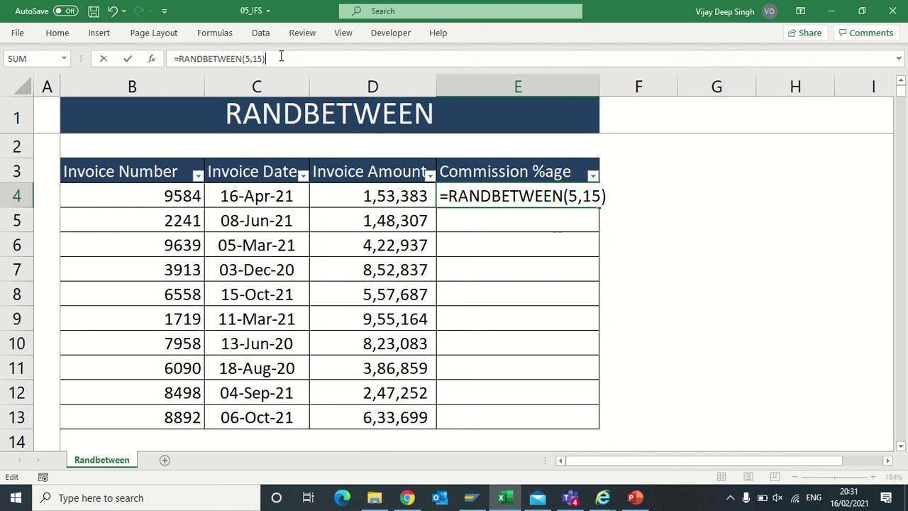
text(/100)
key(Return)
key(Up)
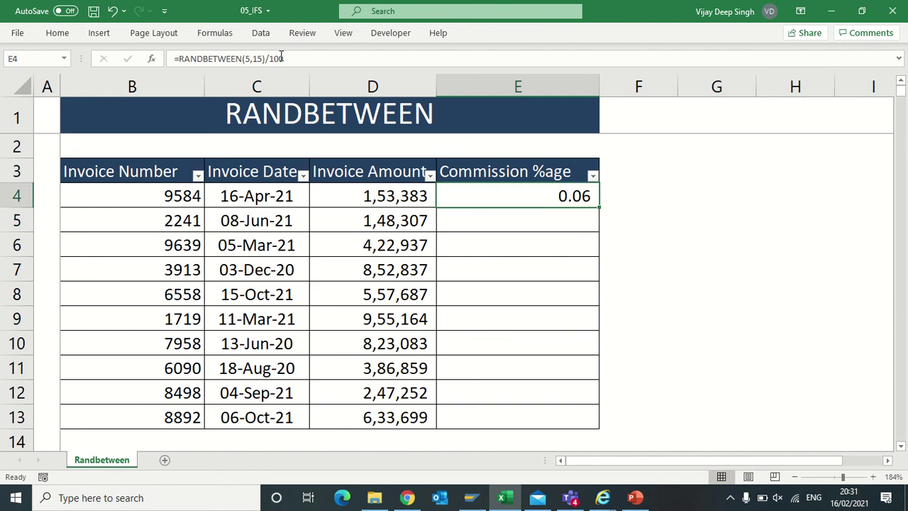
- Format E4 as a percentage with two decimal places
click(57, 33)
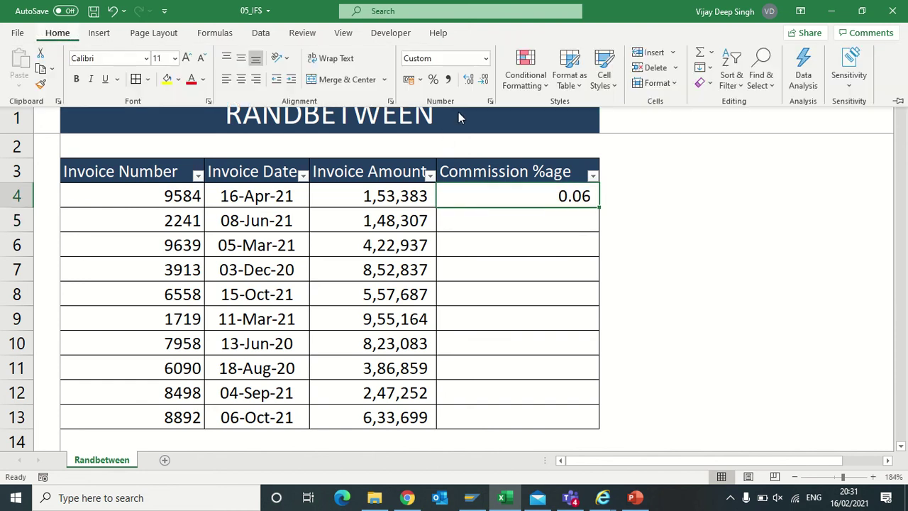
click(433, 78)
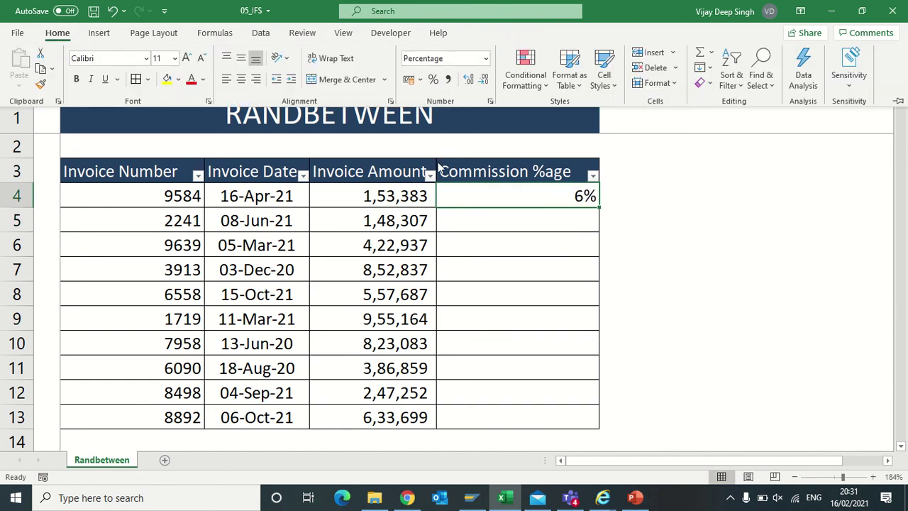
click(469, 79)
click(468, 79)
- Copy E4's commission formula down through E5:E13
key(ctrl+c)
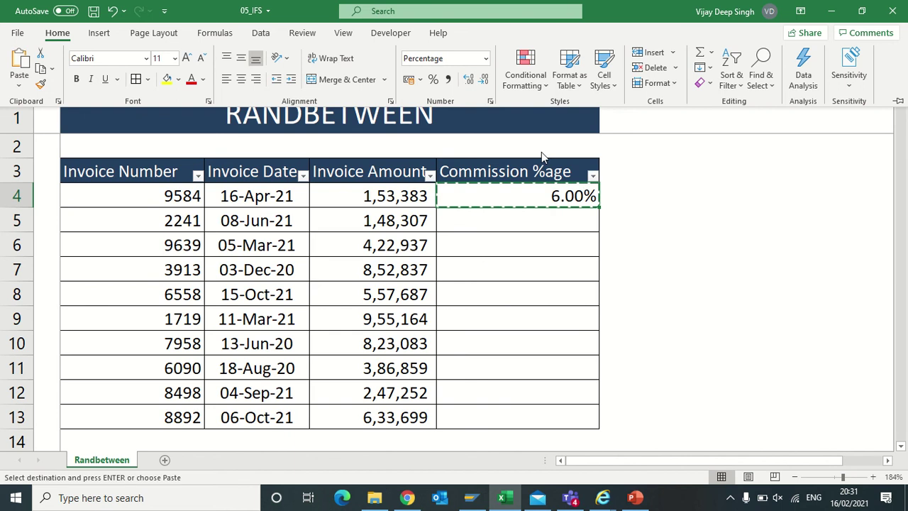
drag(474, 225, 513, 410)
key(ctrl+v)
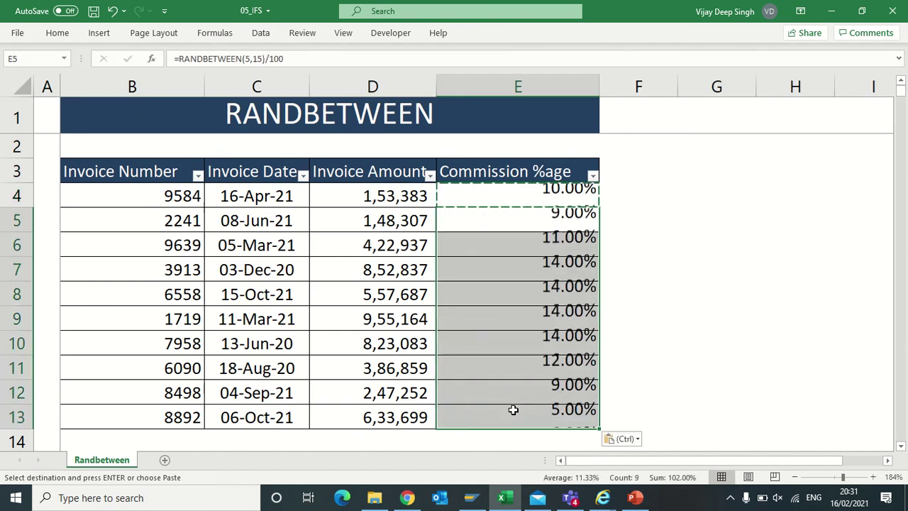
click(505, 270)
key(Escape)
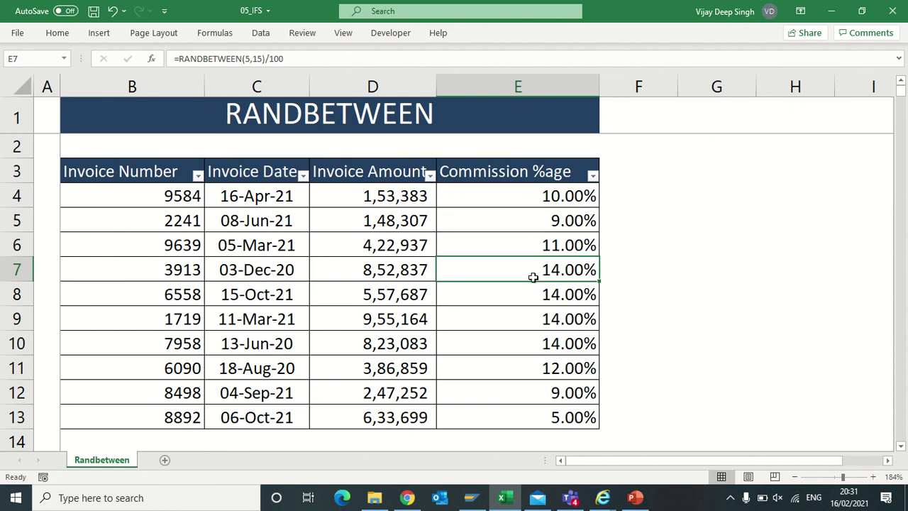
- Paste E4:E13 back over itself as values via the right-click Paste Values option
drag(515, 196, 543, 416)
key(ctrl+q)
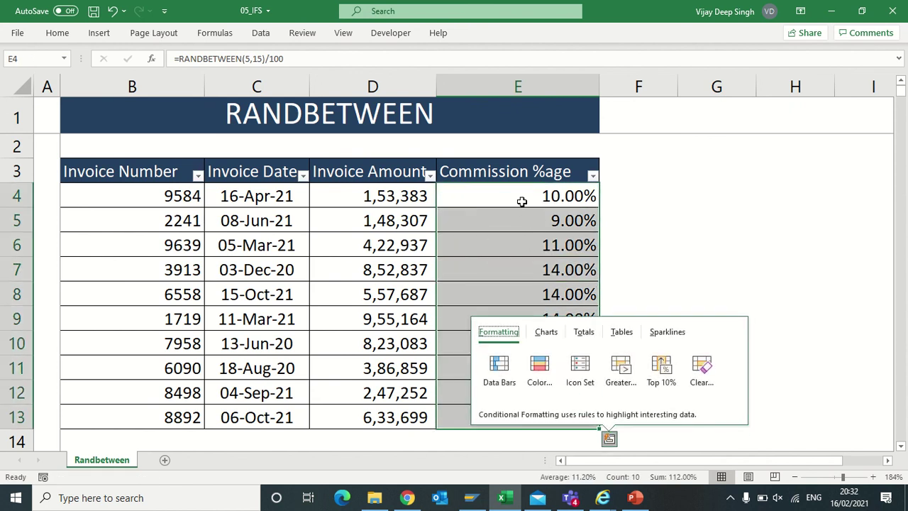
key(Escape)
key(ctrl+c)
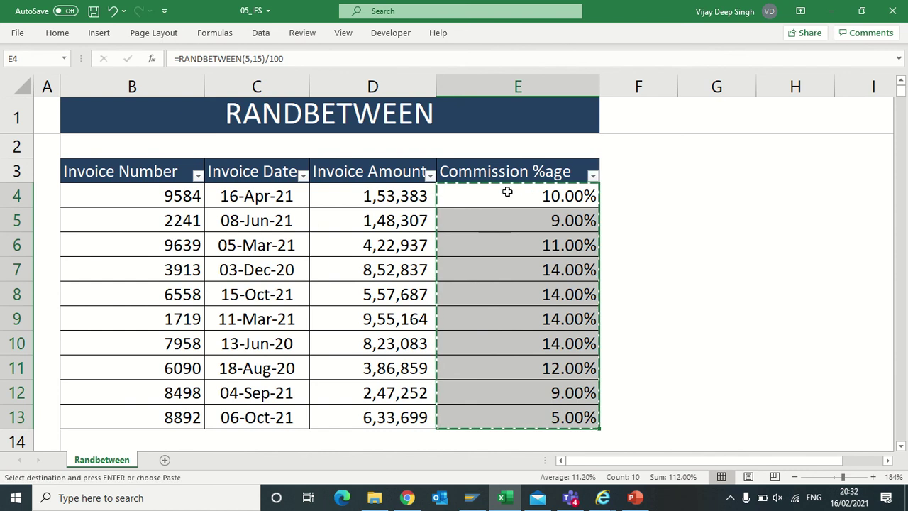
right_click(507, 192)
click(541, 178)
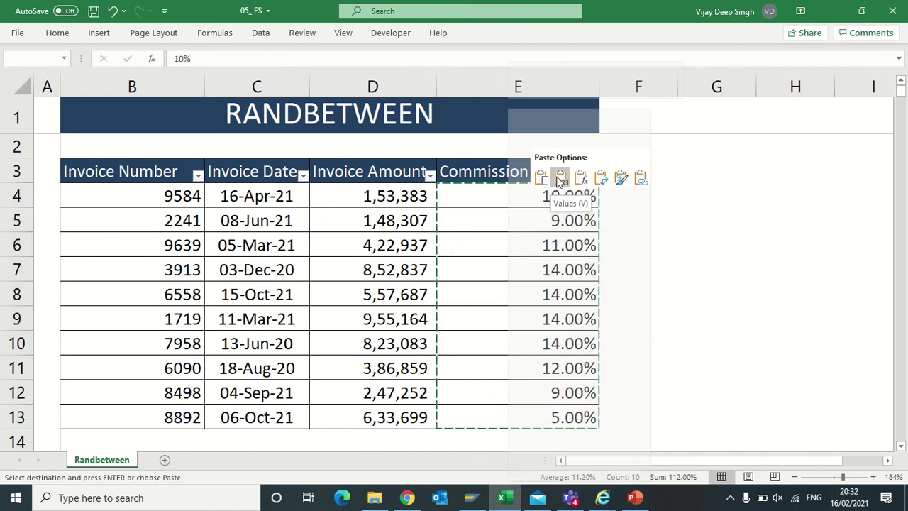
click(561, 178)
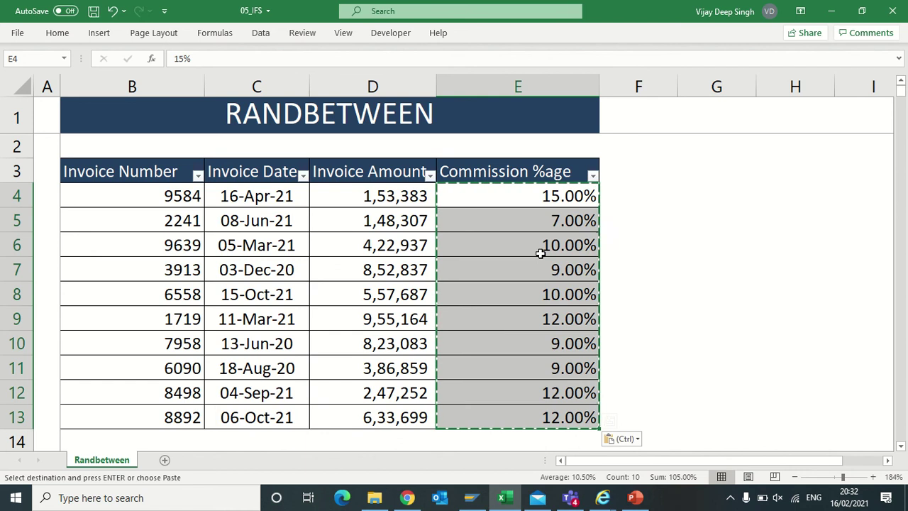
key(Escape)
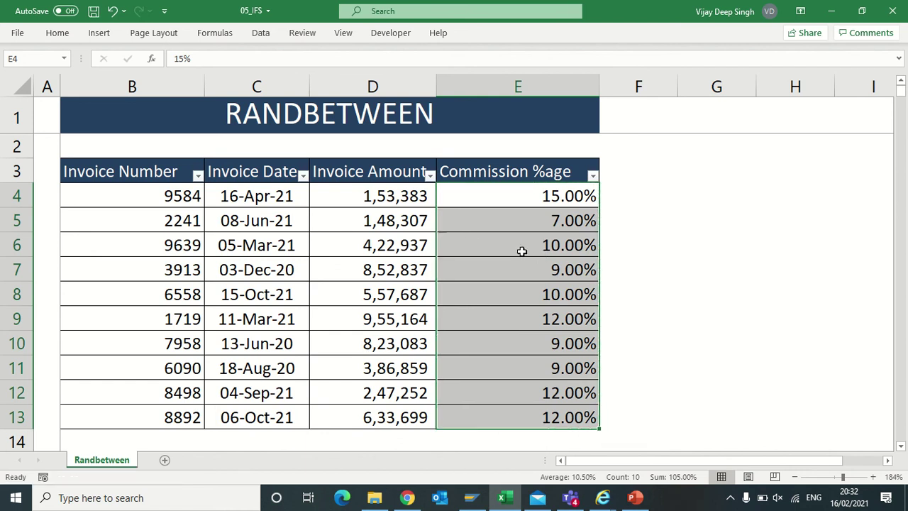